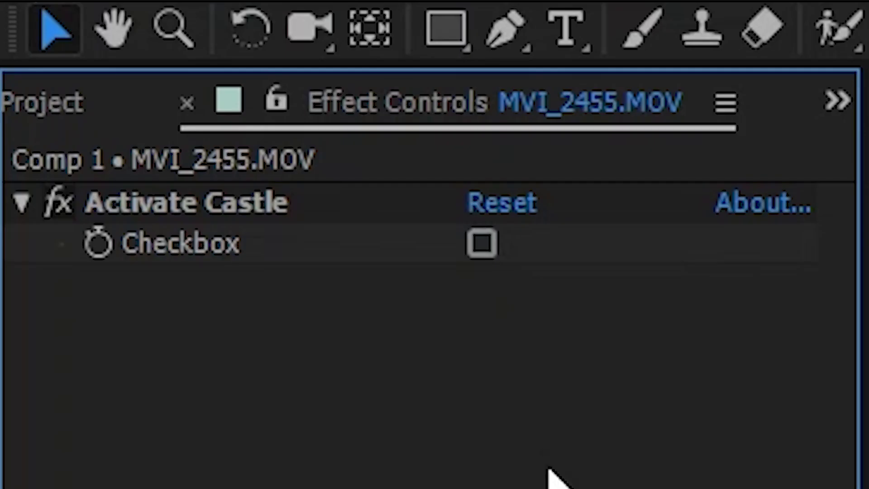
Turn on the Activate Castle checkbox for the MVI_2455.MOV layer.
click(482, 244)
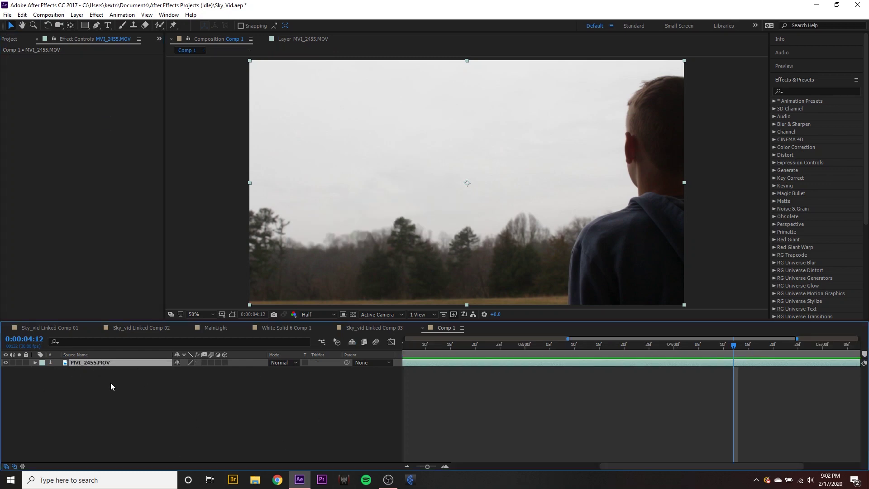
Duplicate the MVI_2455.MOV layer and apply the Tint effect to the upper copy.
key(ctrl+d)
right_click(64, 105)
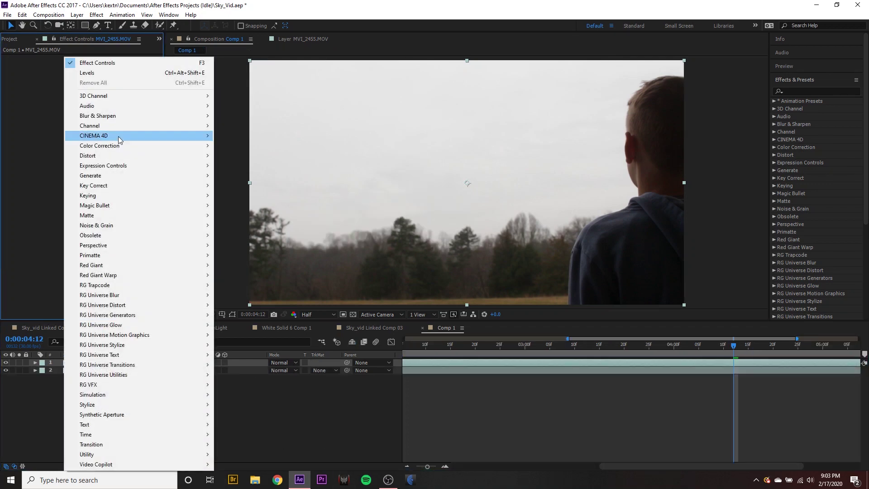
mouse_move(131, 145)
click(234, 454)
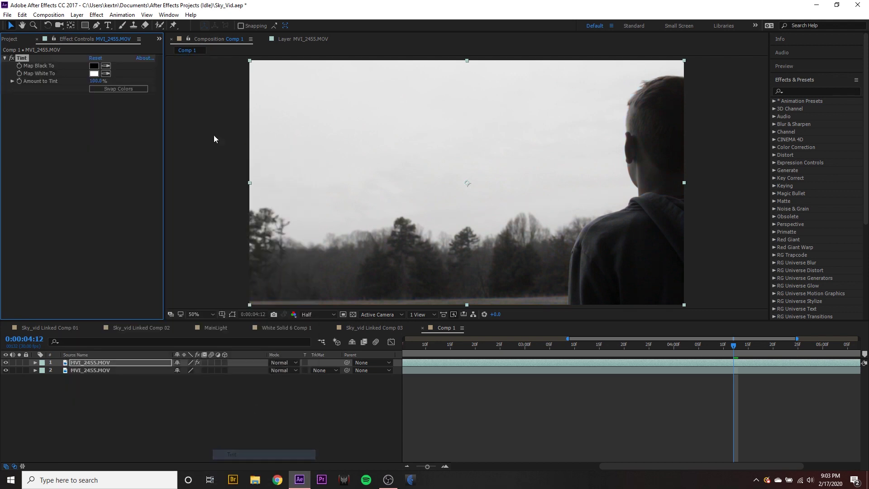
Apply the Levels effect to the tinted copy and set input black to 48.4 and input white to 216.8.
right_click(44, 72)
mouse_move(128, 151)
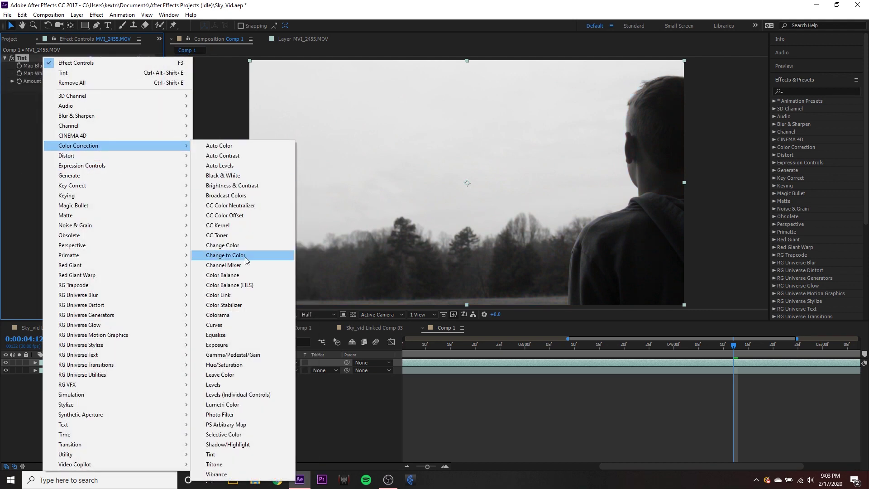
click(246, 386)
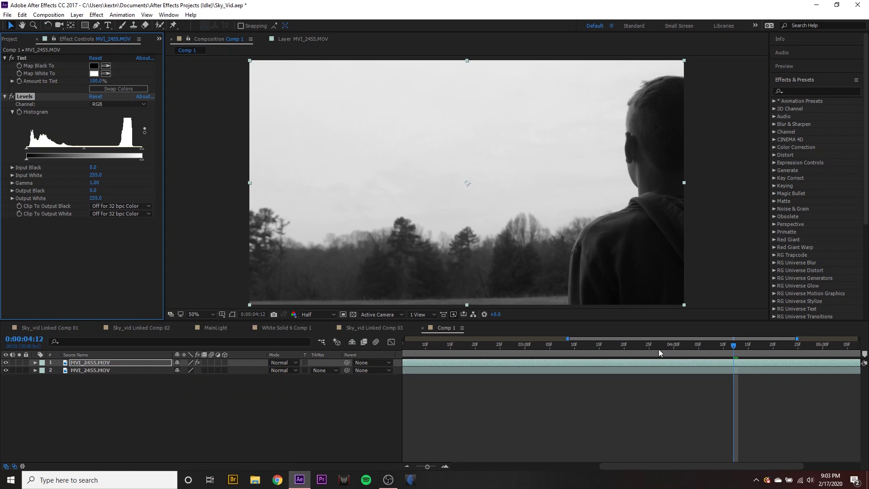
drag(659, 345, 738, 345)
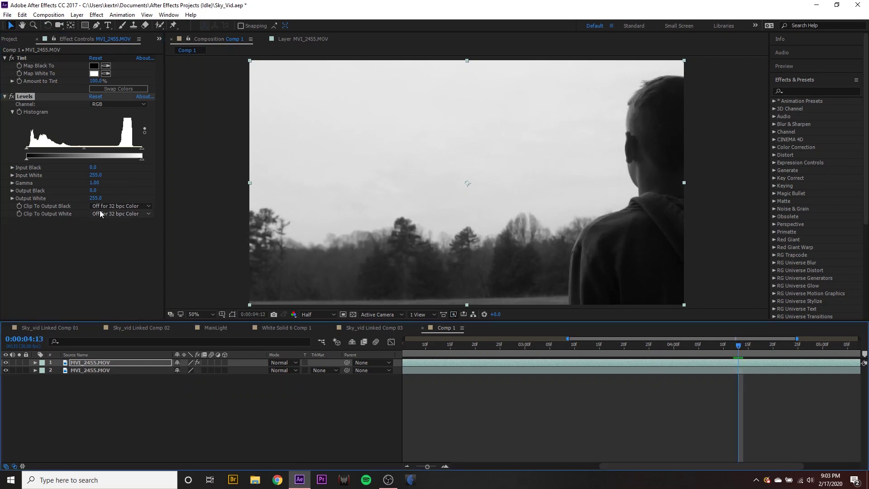
drag(26, 149, 48, 149)
drag(141, 148, 124, 148)
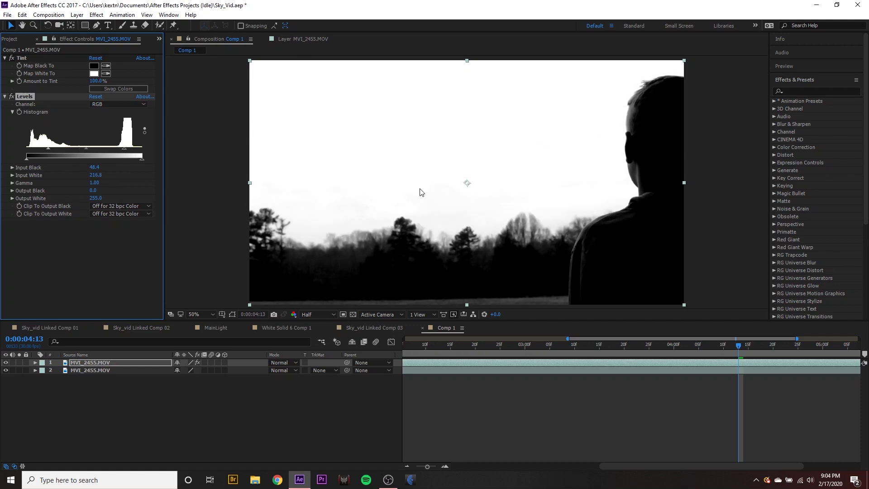
Refine the tinted copy's Levels to input black 91.8, input white 285.6, gamma 2.86, output black -73.9 and output white 390.1.
drag(95, 175, 172, 176)
mouse_move(94, 168)
mouse_down()
mouse_move(73, 168)
mouse_move(108, 168)
mouse_up()
drag(95, 182, 211, 184)
drag(95, 191, 74, 183)
click(141, 328)
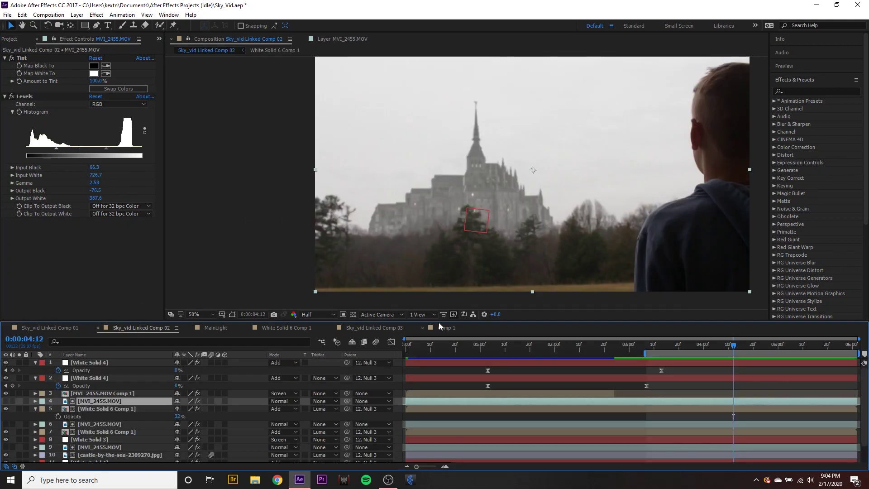
click(446, 327)
click(141, 328)
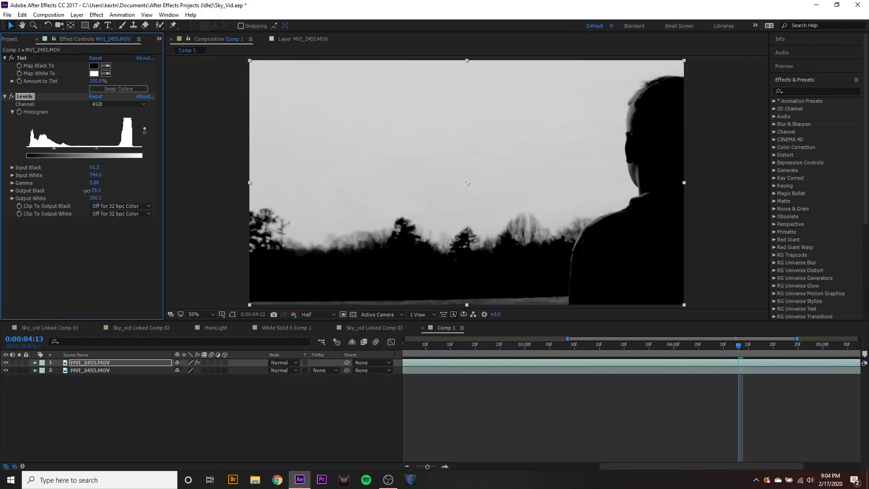
drag(86, 191, 98, 172)
mouse_move(95, 185)
mouse_down()
mouse_move(139, 184)
mouse_move(95, 184)
mouse_up()
drag(98, 176, 17, 181)
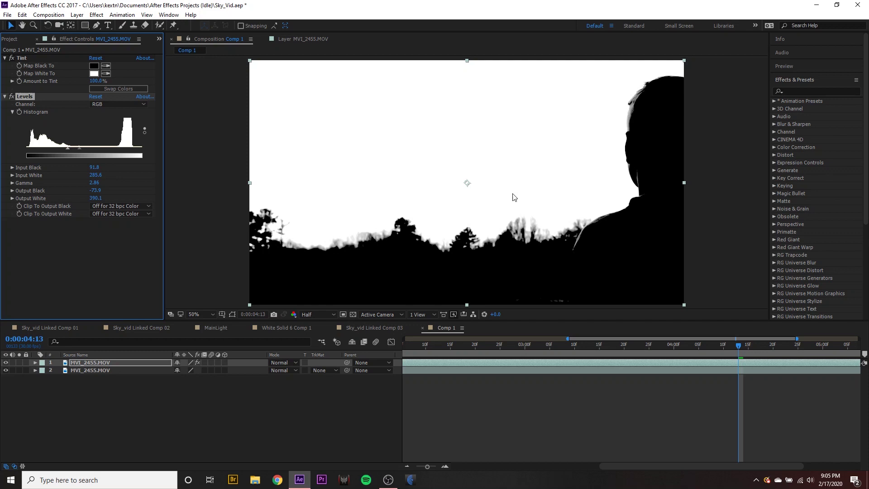
click(290, 448)
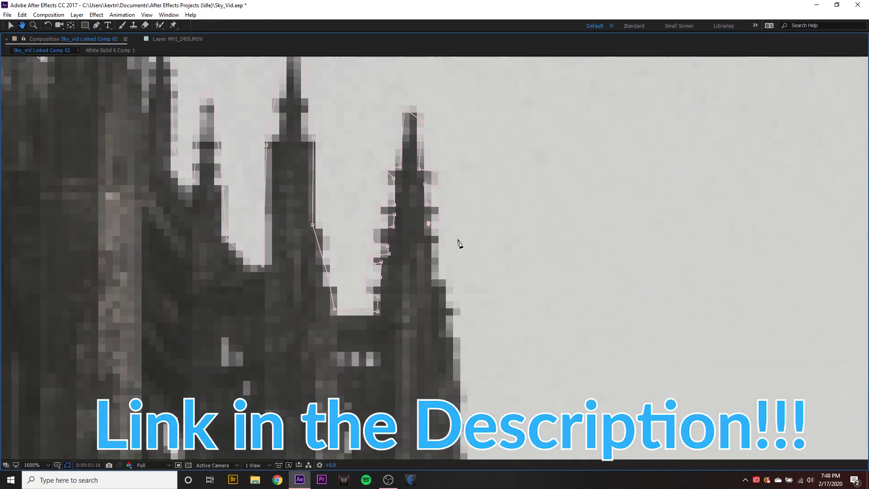
Trace a Pen tool mask along the castle's right-hand outline, from the central tower down past the pinnacles, pointed spire and lower roofs.
click(431, 243)
click(431, 271)
click(456, 305)
drag(456, 312, 414, 155)
click(417, 244)
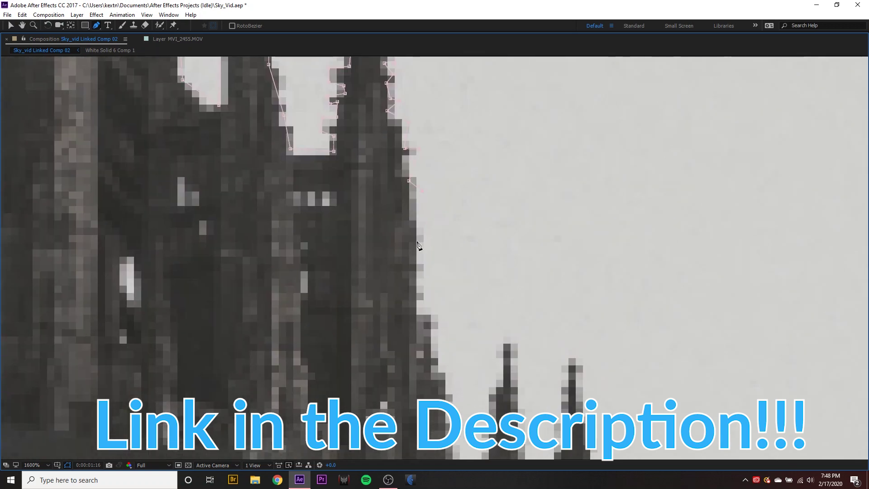
scroll(421, 272, down, 1)
click(441, 322)
click(476, 304)
click(514, 383)
scroll(514, 317, down, 2)
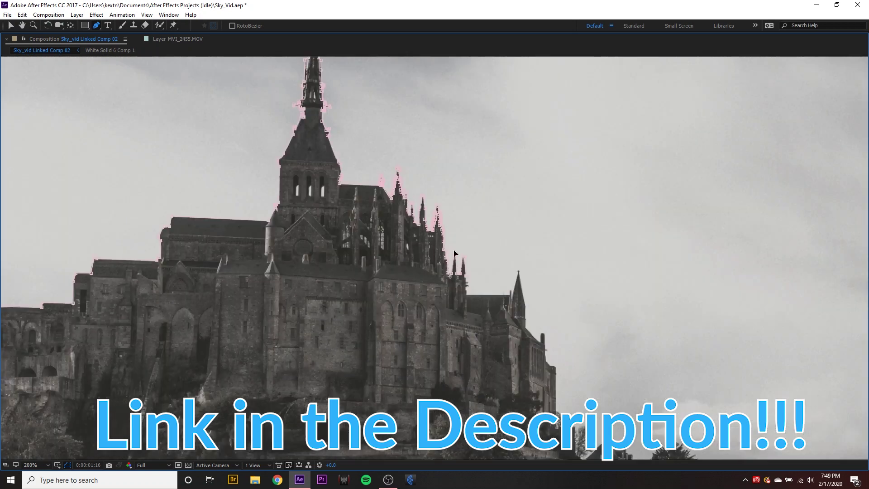
scroll(438, 256, up, 1)
click(363, 233)
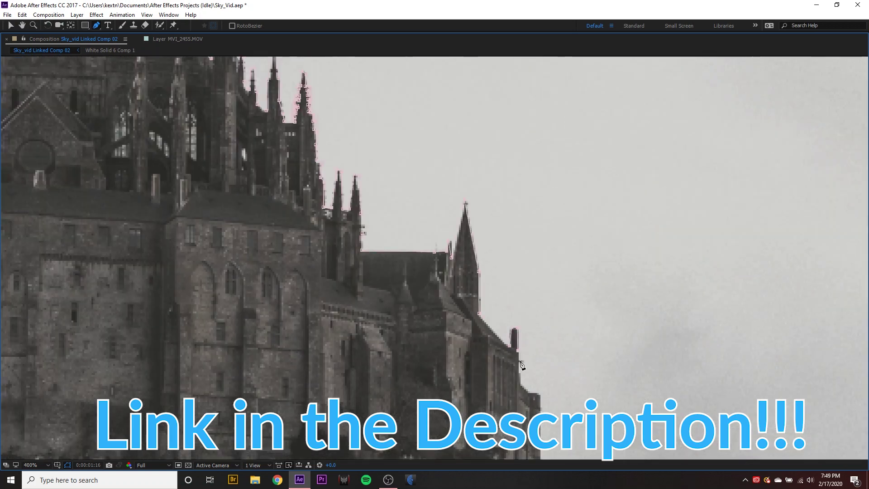
scroll(516, 362, down, 5)
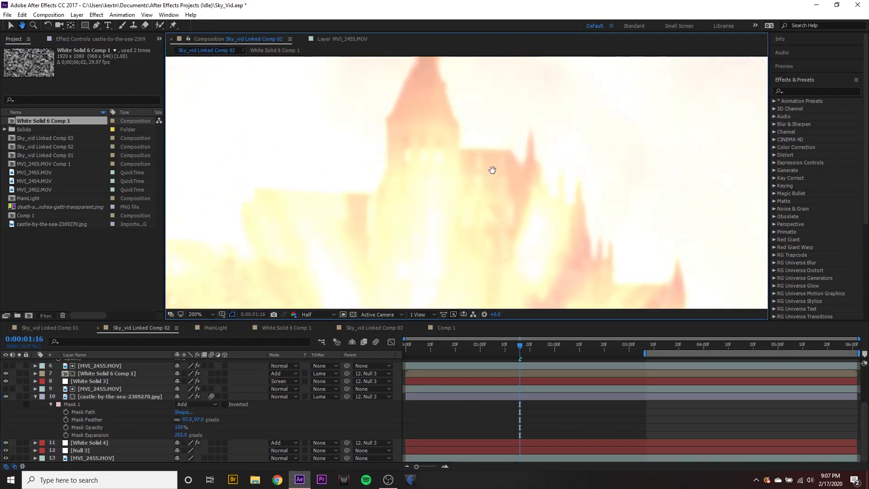
In Comp 1, rename the high-contrast black-and-white footage layer as Matte.
scroll(525, 194, down, 4)
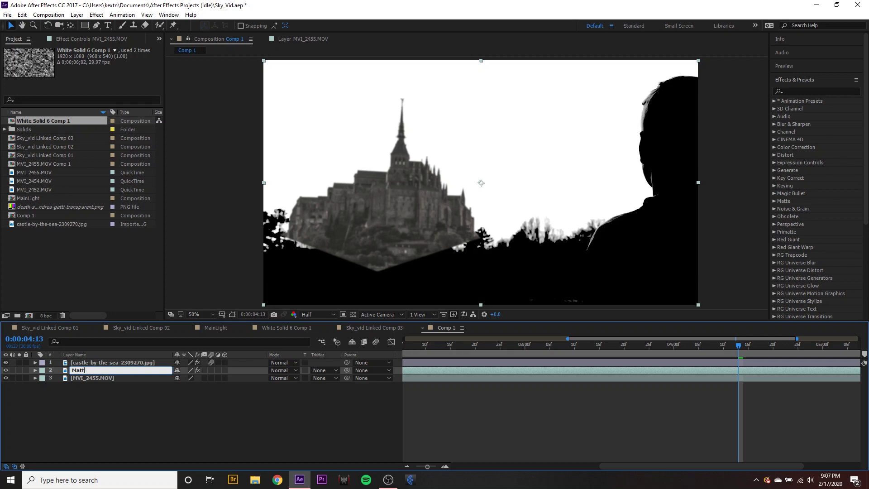
text(e)
key(Return)
Place the castle-by-the-sea-2309270.jpg layer directly below Matte and set its track matte to Luma Matte "Matte".
click(107, 364)
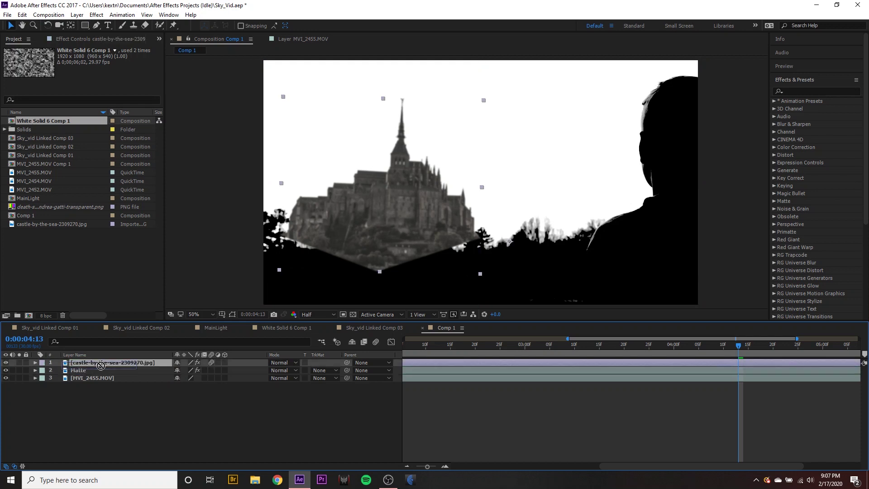
drag(101, 365, 107, 375)
click(126, 419)
click(90, 371)
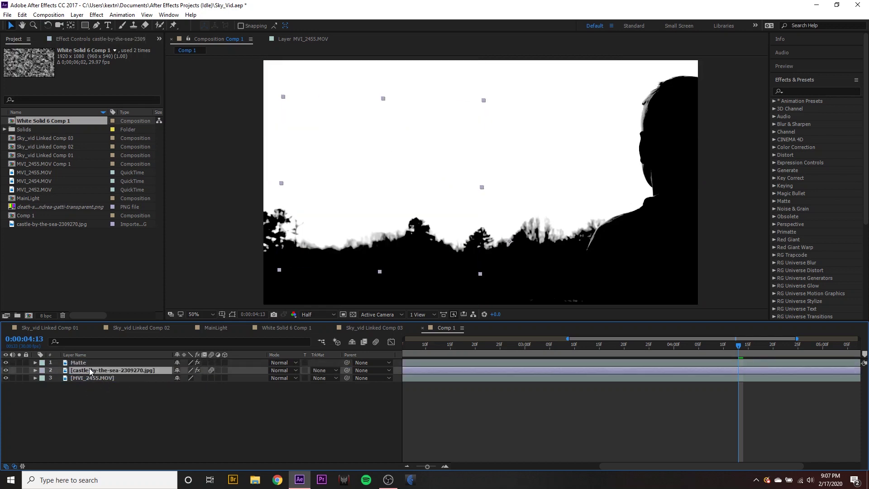
click(323, 370)
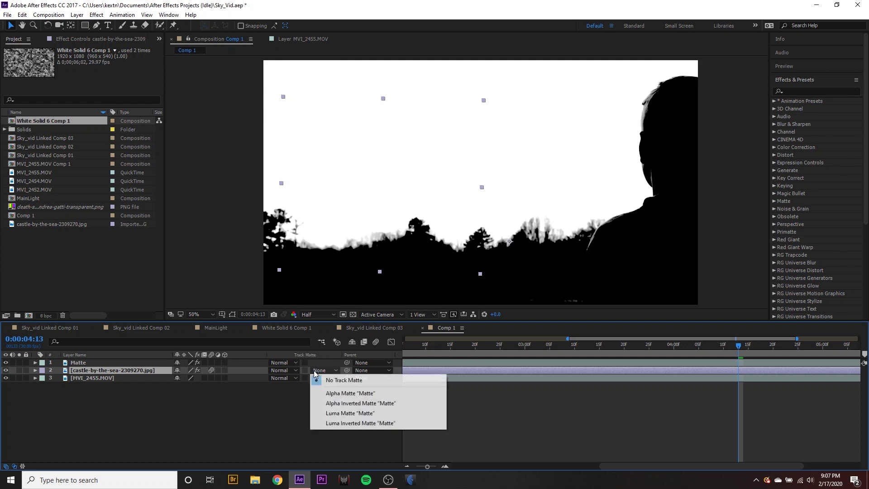
click(358, 413)
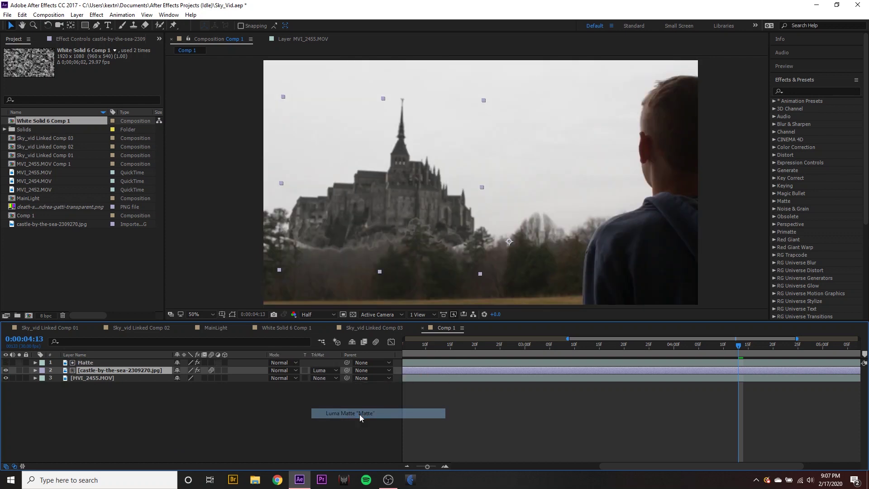
Move the castle image slightly down and to the right so its base sits behind the treeline.
click(108, 363)
click(106, 377)
click(108, 371)
click(375, 185)
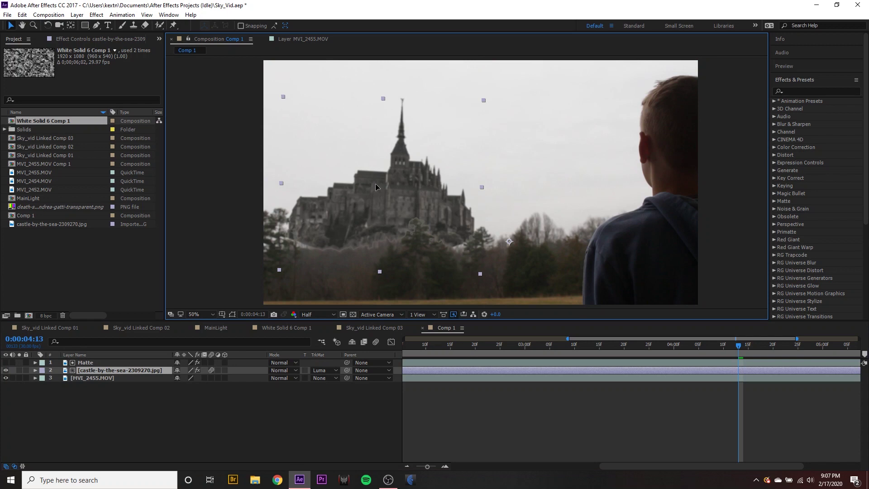
scroll(414, 197, up, 2)
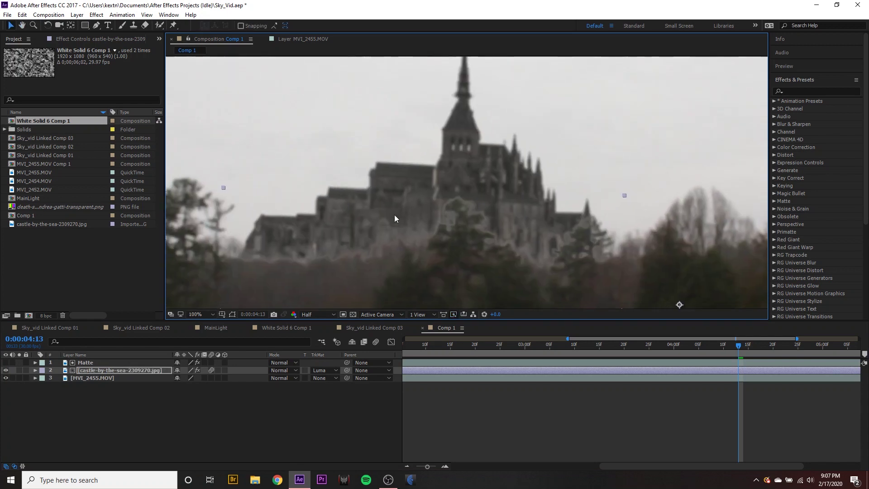
click(70, 439)
scroll(459, 202, down, 2)
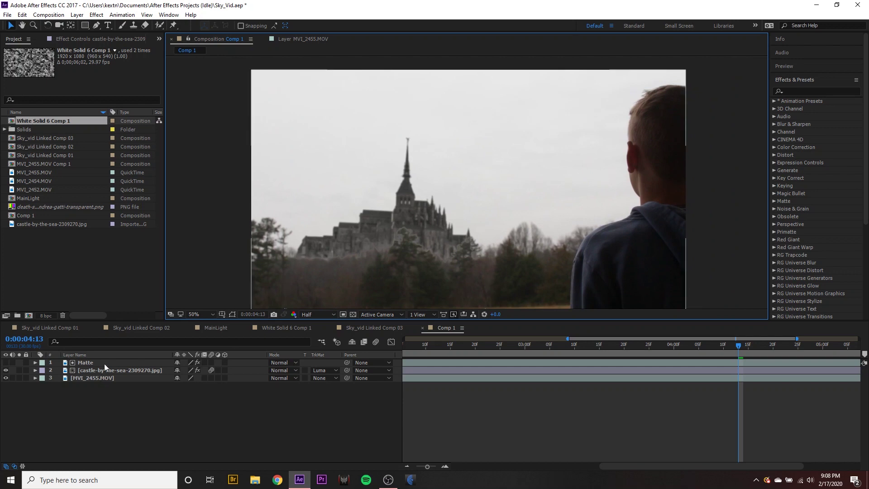
Fine-tune the Matte layer's Levels so the trees cleanly cover the castle's base, and check the composite on the timeline.
click(79, 363)
scroll(350, 232, up, 2)
drag(350, 232, 397, 193)
scroll(279, 239, up, 1)
scroll(279, 240, down, 2)
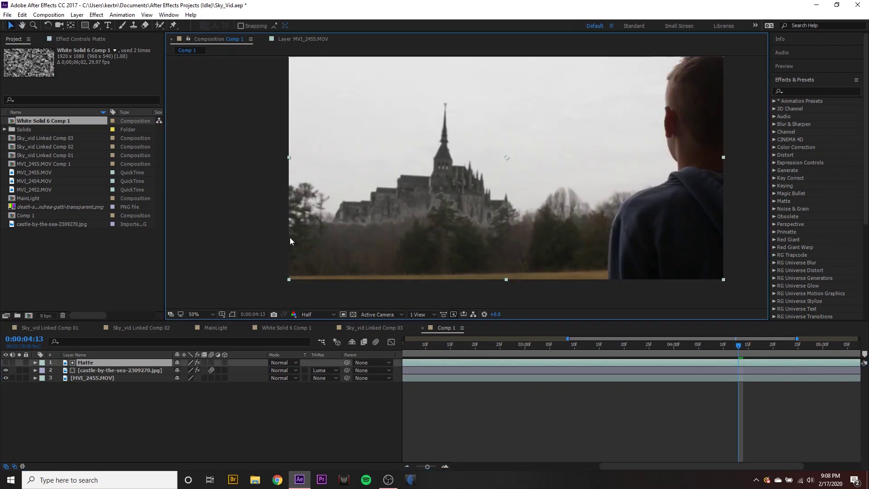
scroll(288, 247, up, 1)
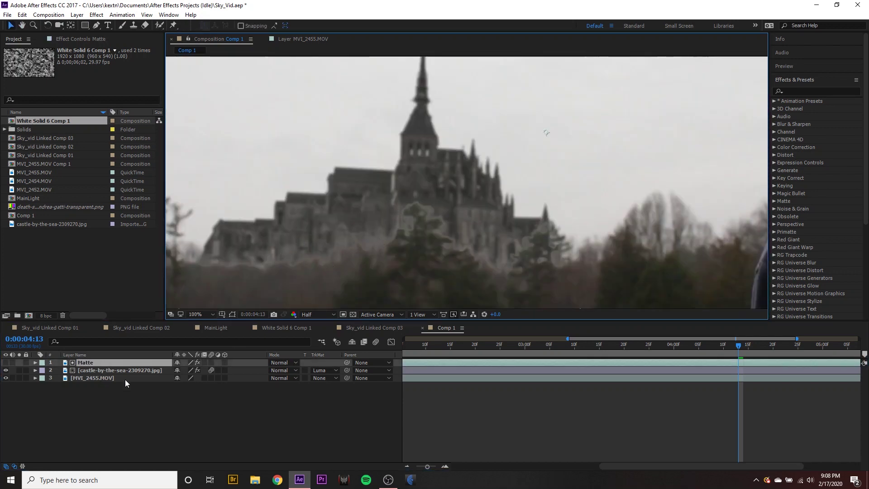
click(79, 40)
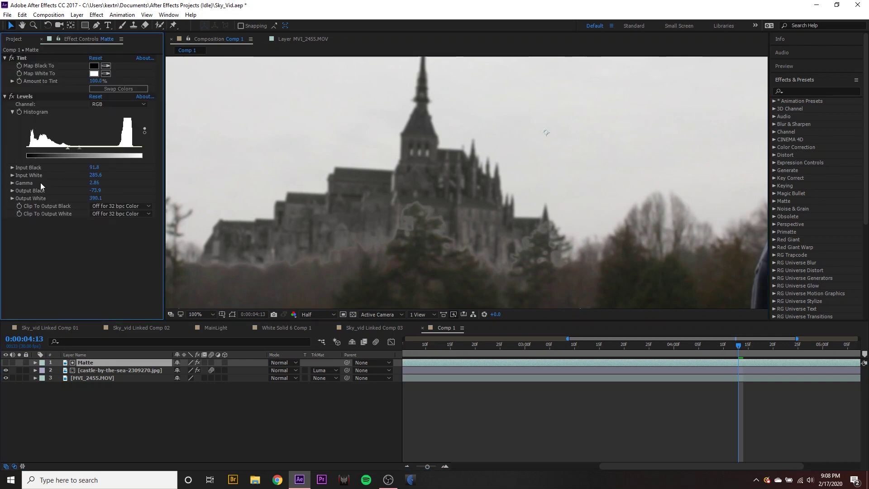
click(22, 96)
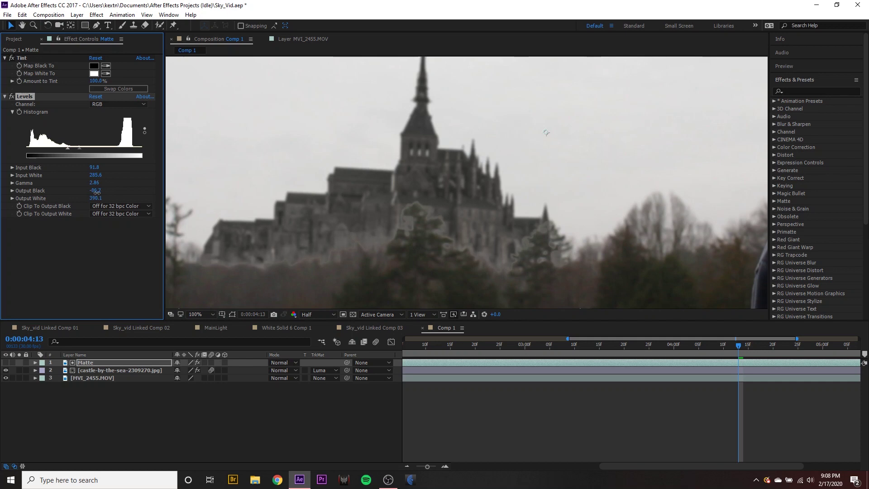
mouse_move(111, 173)
mouse_down()
mouse_move(138, 173)
mouse_move(136, 181)
mouse_up()
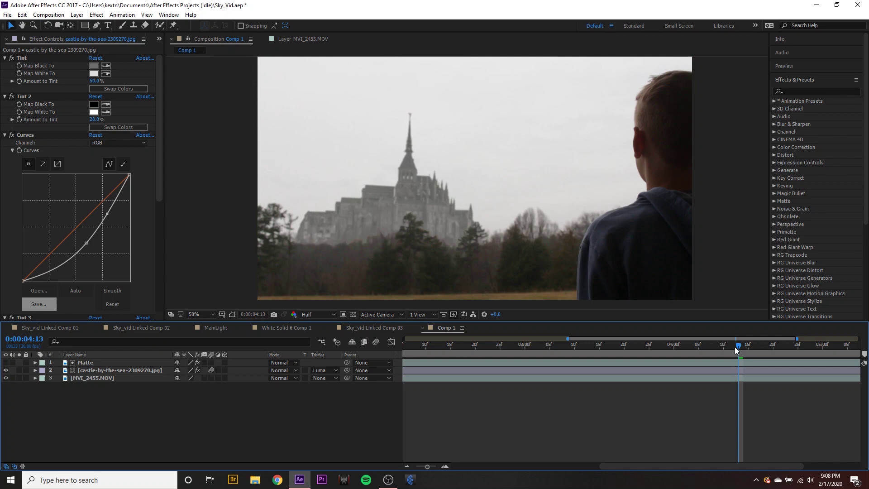
drag(737, 349, 739, 383)
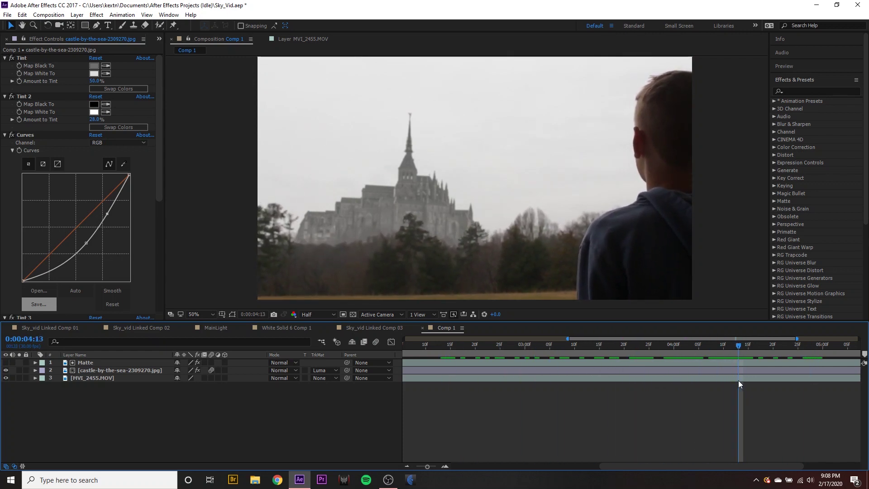
Start a Track Motion operation on the original MVI_2455.MOV layer.
click(81, 378)
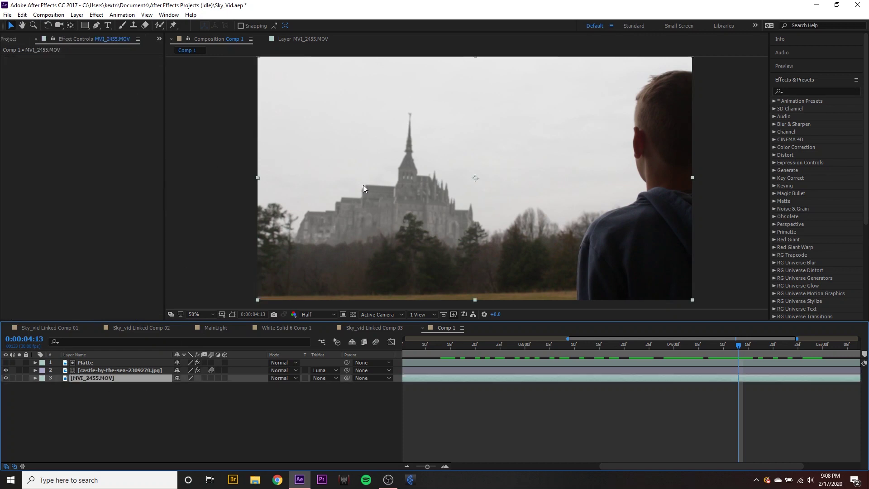
click(796, 79)
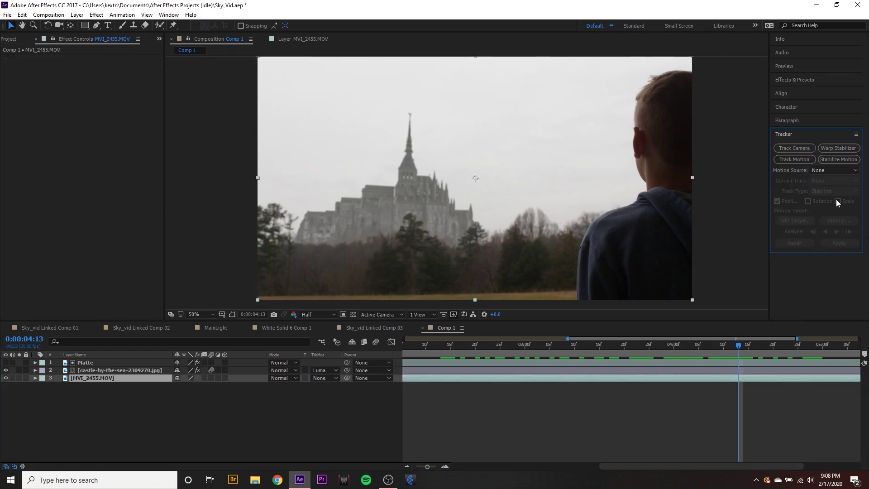
click(803, 160)
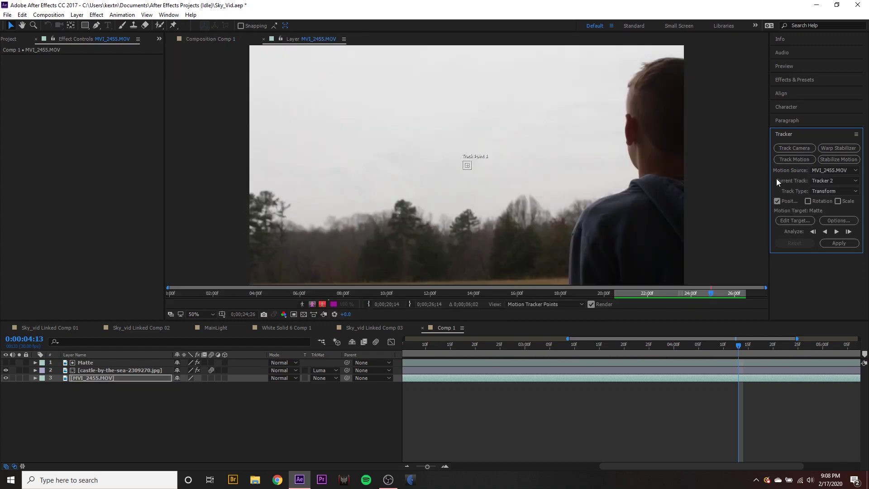
Place Track Point 1 on the top of the tall central tree and enable rotation and scale tracking.
scroll(517, 177, up, 2)
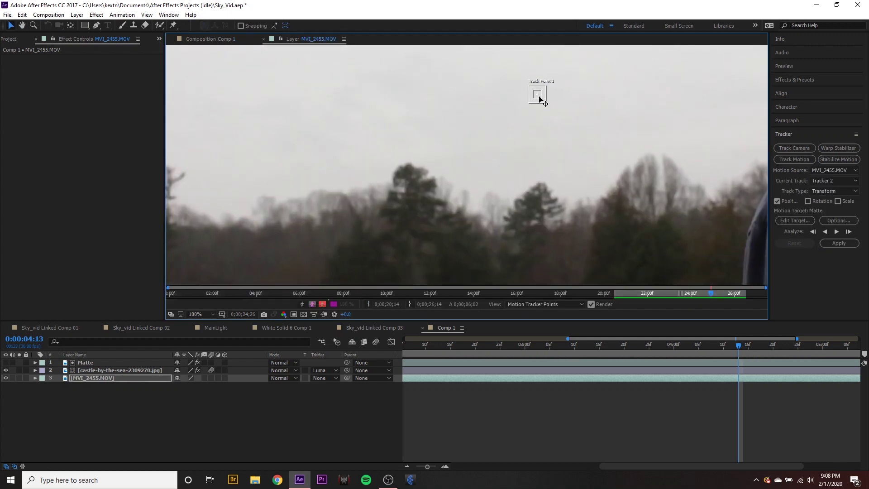
drag(539, 99, 400, 170)
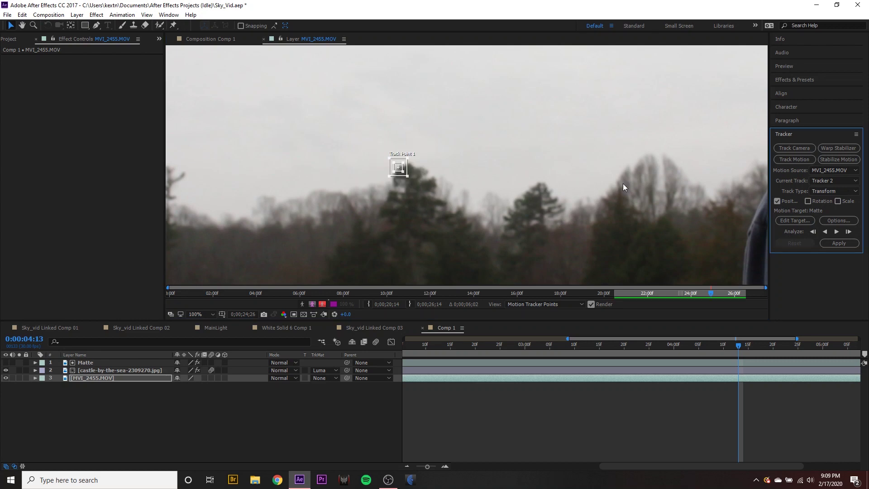
click(808, 200)
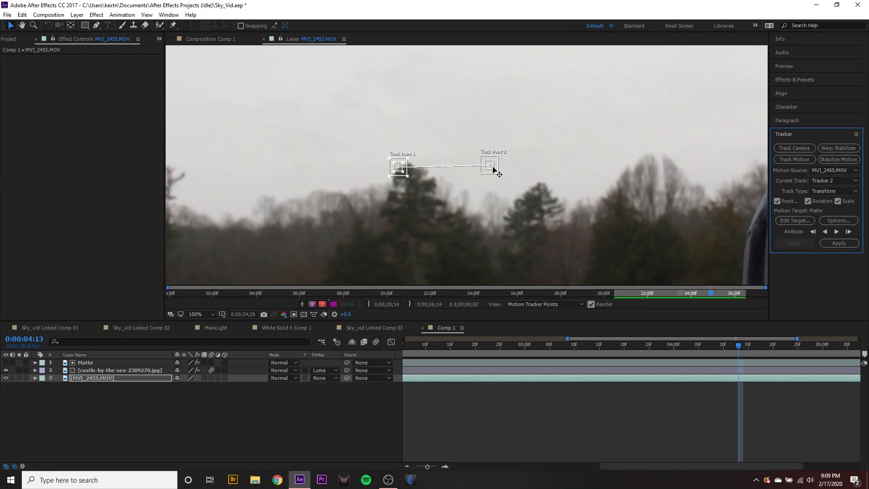
Place Track Point 2 on the top of the smaller tree right of the central one and enlarge both points' tracking regions.
drag(493, 169, 549, 192)
click(549, 194)
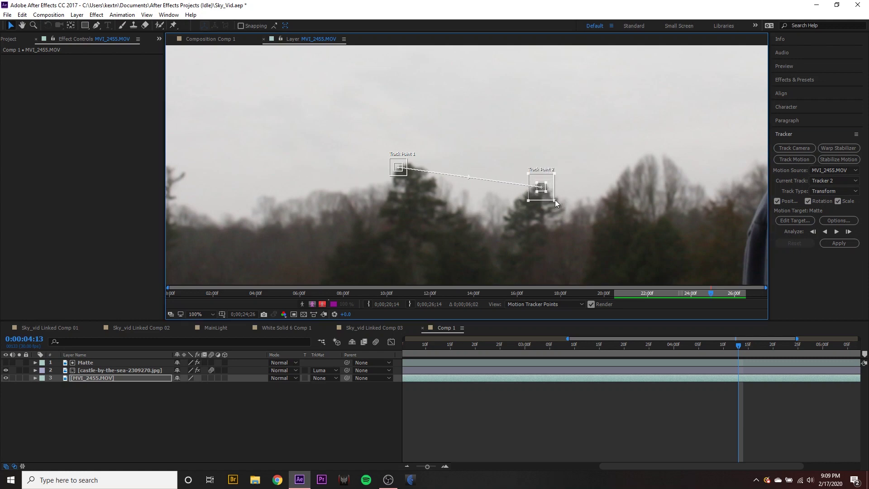
mouse_move(400, 170)
mouse_down()
mouse_move(426, 183)
mouse_move(415, 176)
mouse_up()
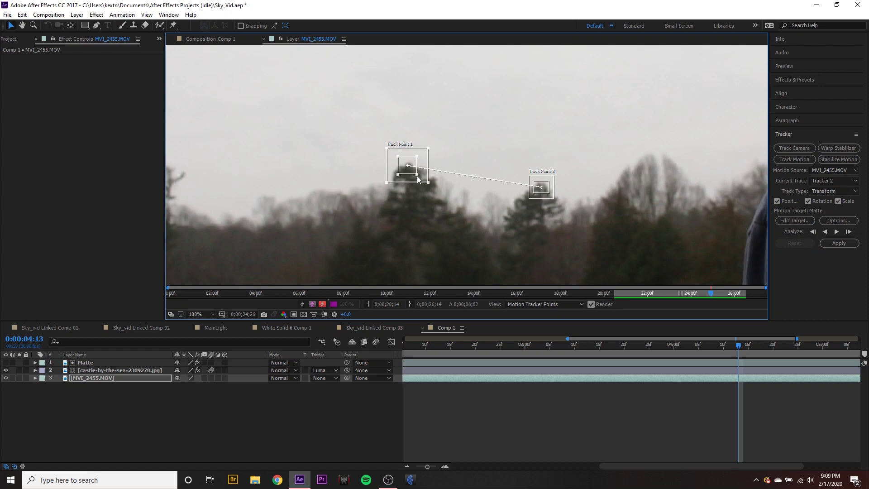
Add a null object to Comp 1 and rename it Track.
right_click(142, 397)
mouse_move(174, 297)
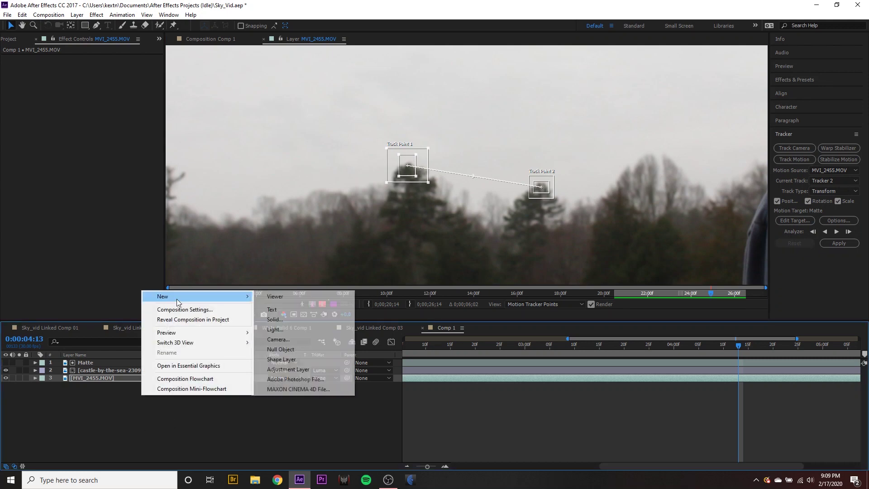
click(289, 349)
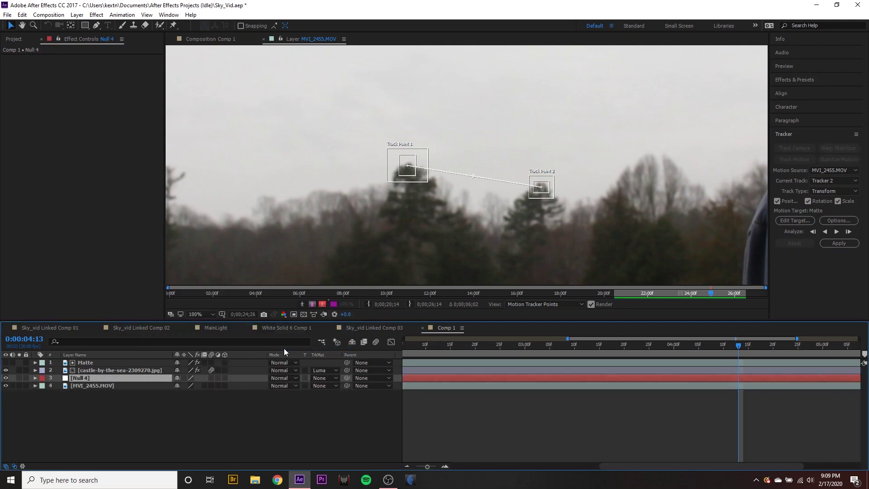
key(Return)
text(Track)
key(Return)
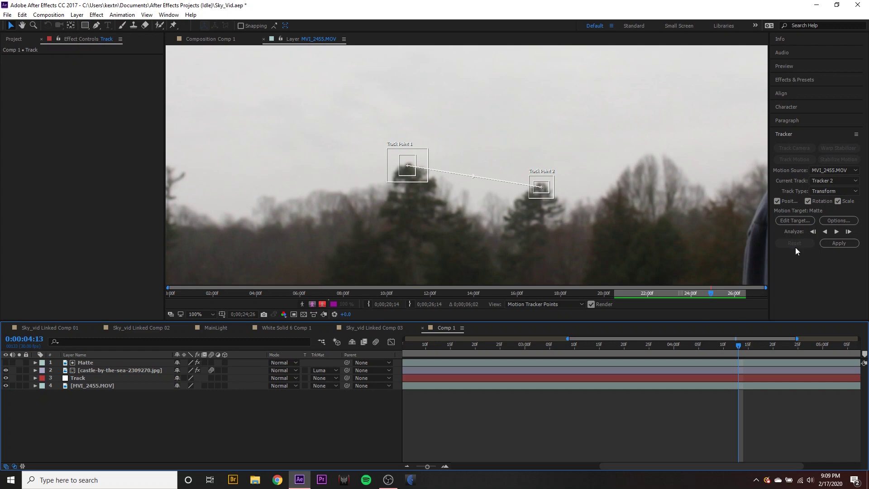
Set the tracker's motion target to the Track null layer.
click(795, 220)
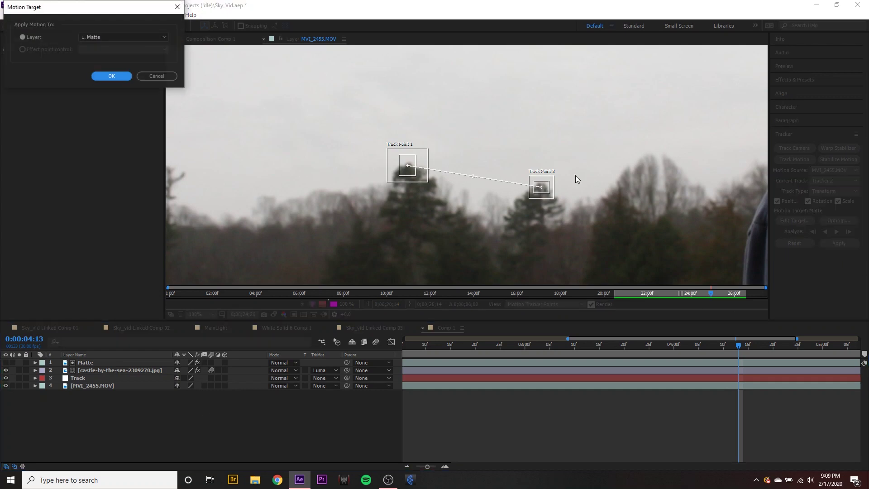
click(117, 37)
click(116, 68)
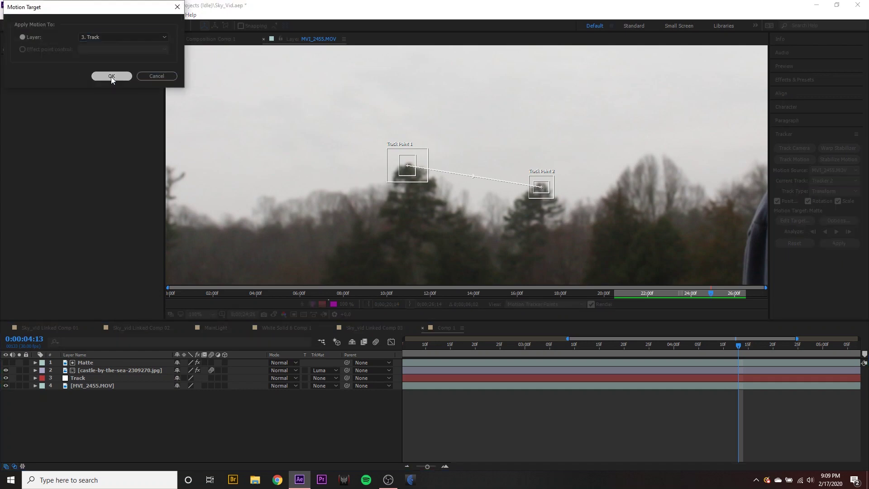
click(111, 75)
Analyze the two track points backward through the clip and apply the tracking data to the Track null.
drag(736, 356, 740, 356)
click(824, 231)
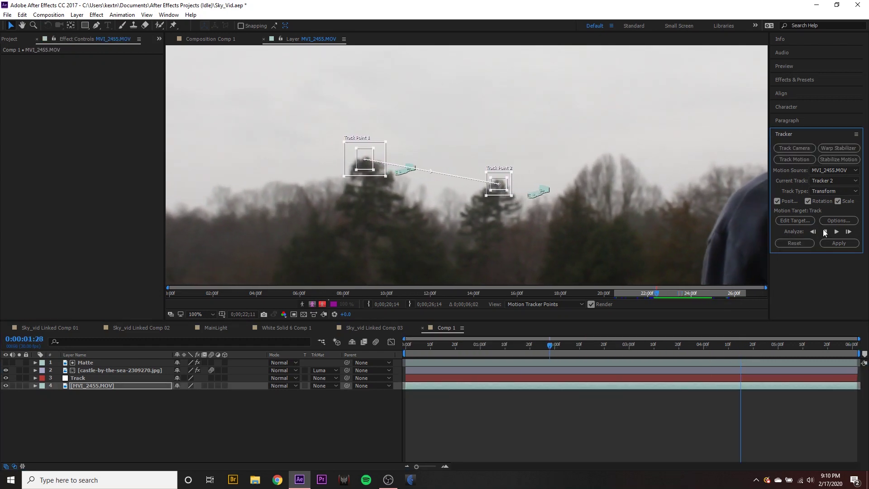
click(561, 180)
click(837, 244)
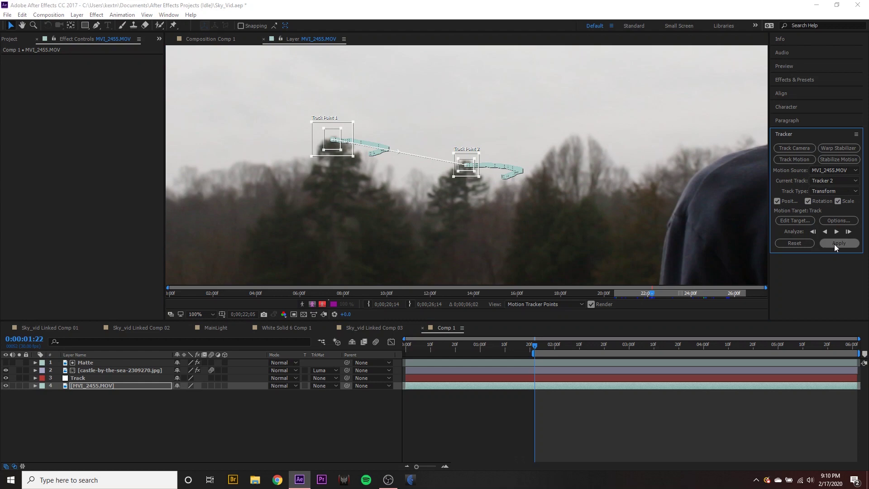
click(67, 44)
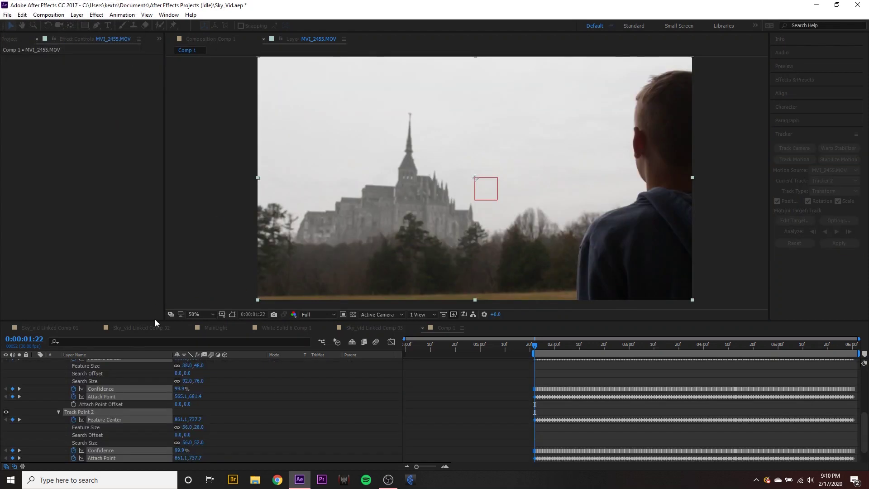
scroll(11, 384, up, 2)
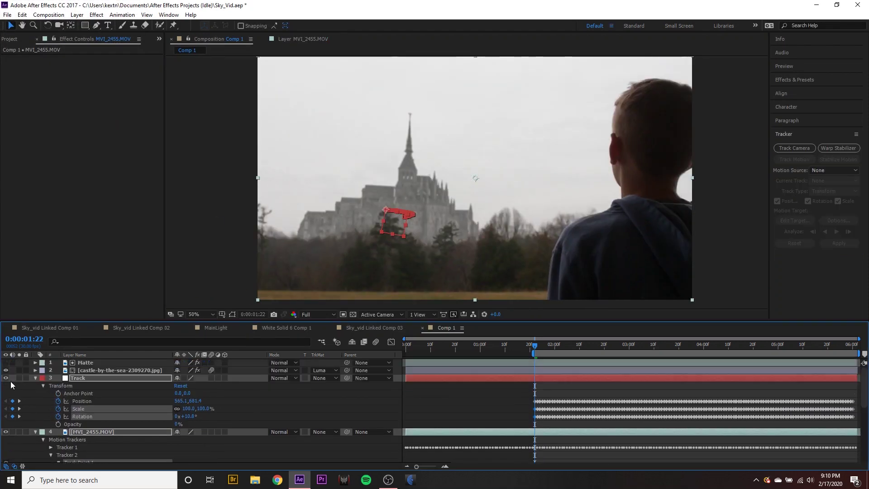
click(36, 377)
Parent the castle-by-the-sea layer to the Track null and scrub through the shot to check its movement.
drag(535, 344, 719, 367)
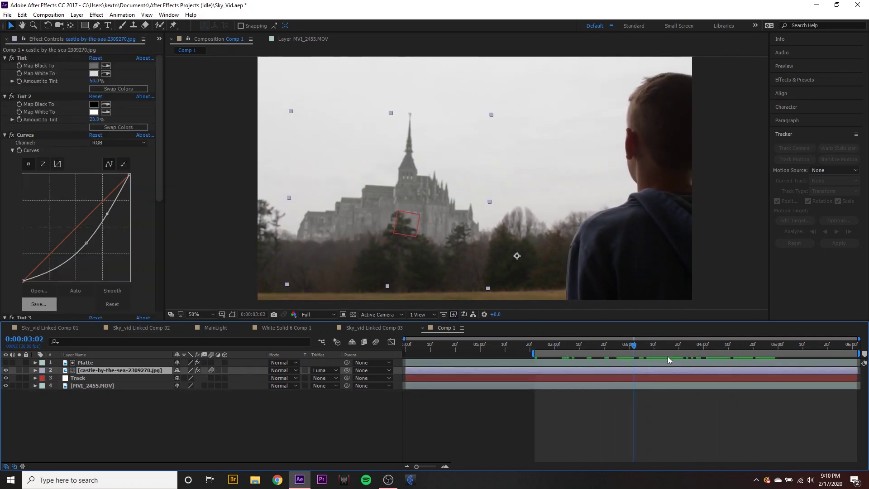
drag(669, 359, 621, 373)
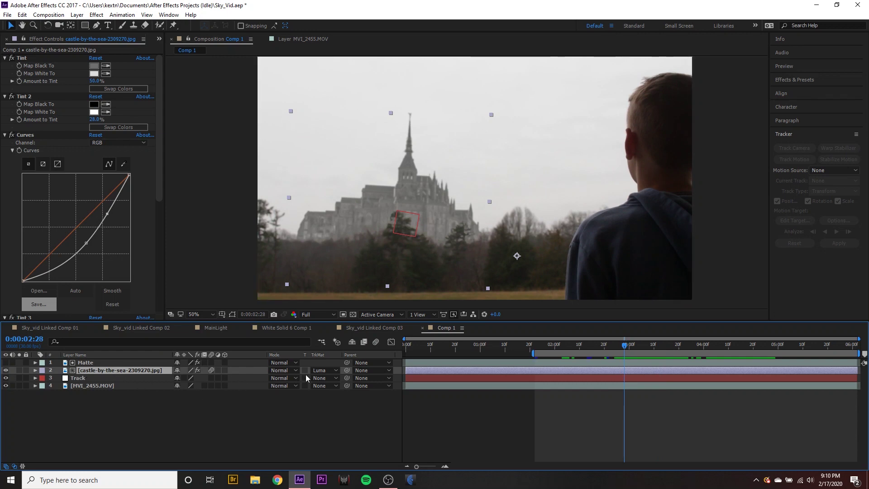
drag(347, 370, 102, 380)
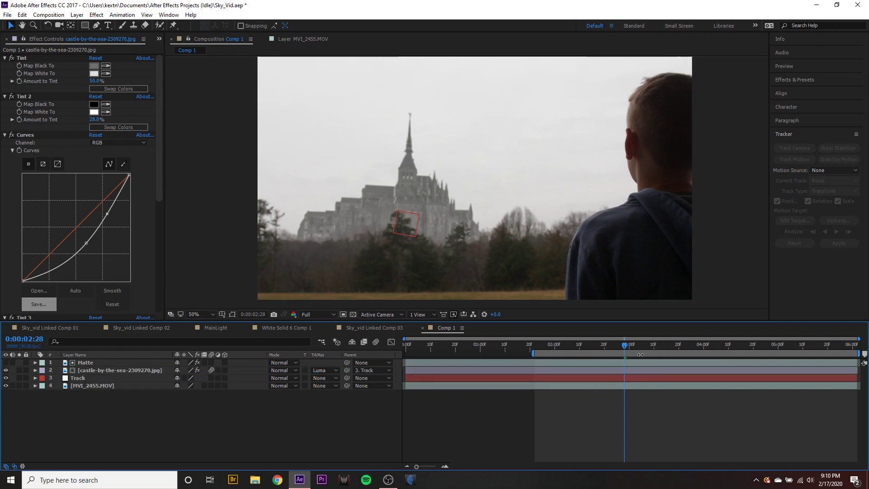
drag(623, 346, 672, 376)
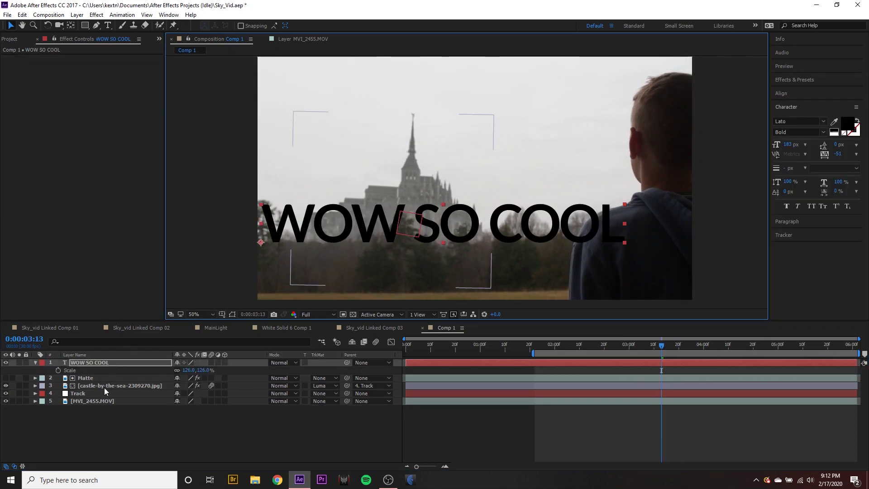
Duplicate the Matte layer, move the copy above the WOW SO COOL text layer, and give the text a Luma track matte.
click(101, 378)
key(ctrl+d)
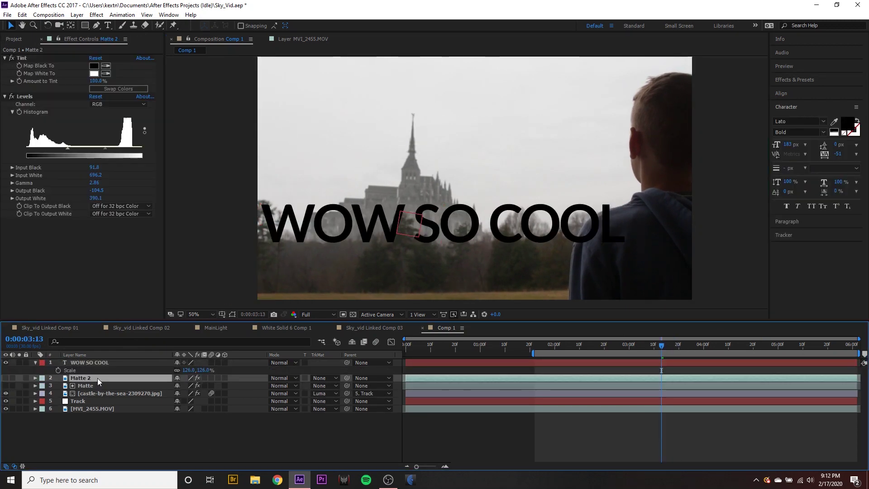
drag(96, 378, 91, 362)
click(88, 370)
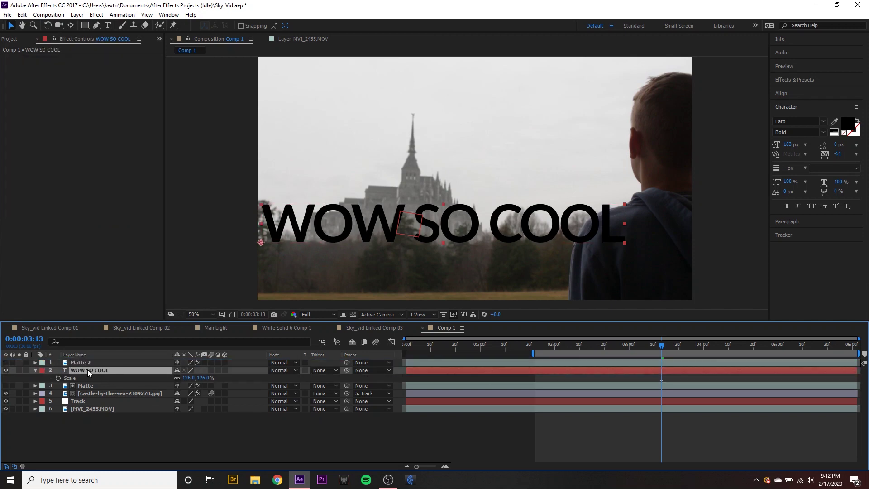
click(320, 370)
click(339, 413)
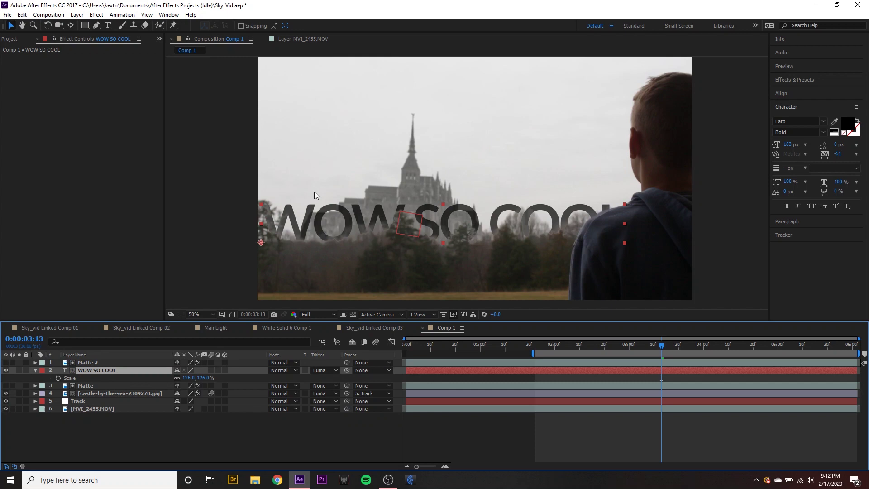
Adjust the Levels on Matte 2 to refine how the treeline masks the WOW SO COOL text.
click(96, 363)
scroll(457, 189, up, 4)
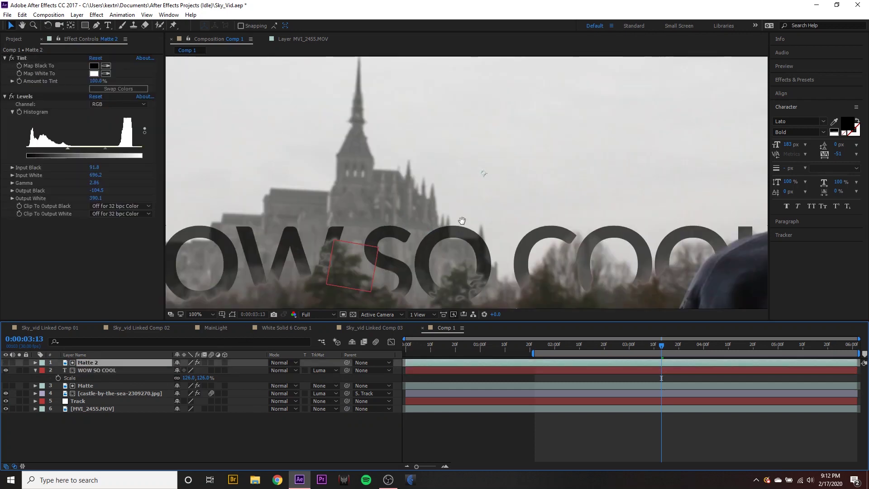
scroll(382, 200, down, 2)
scroll(498, 202, down, 1)
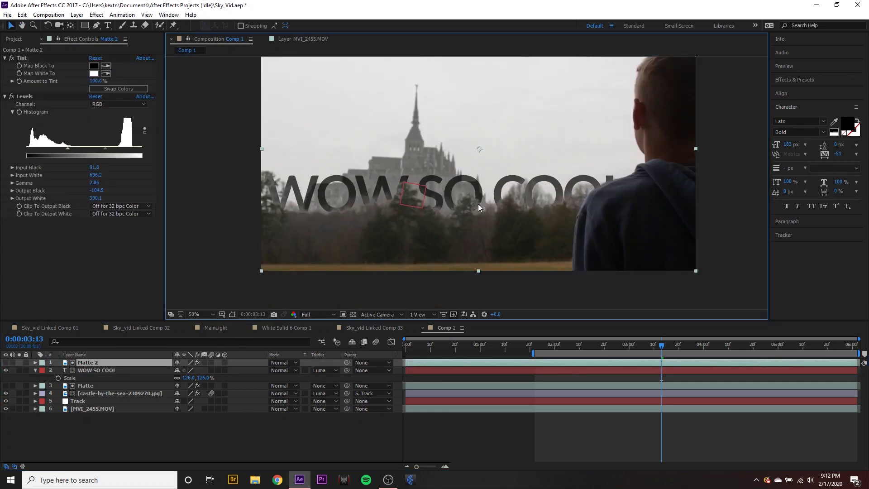
drag(96, 176, 85, 192)
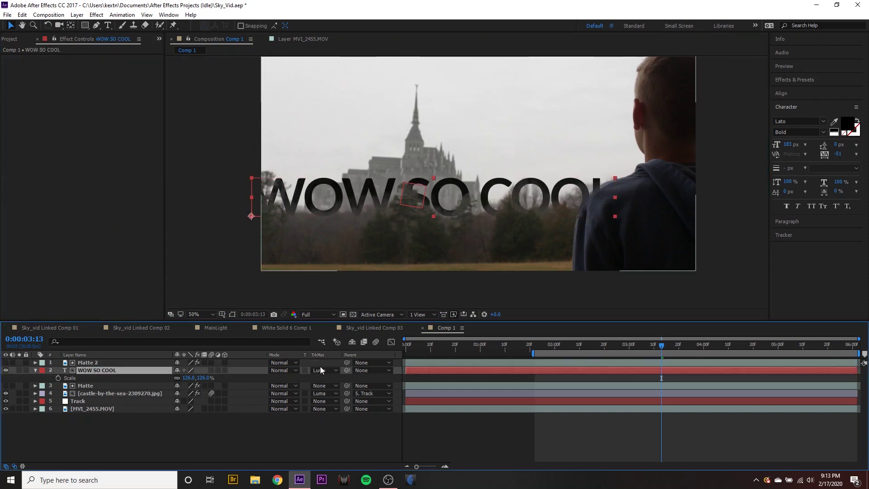
Parent the WOW SO COOL text layer to the Track null and preview the composite.
drag(347, 371, 119, 401)
key(space)
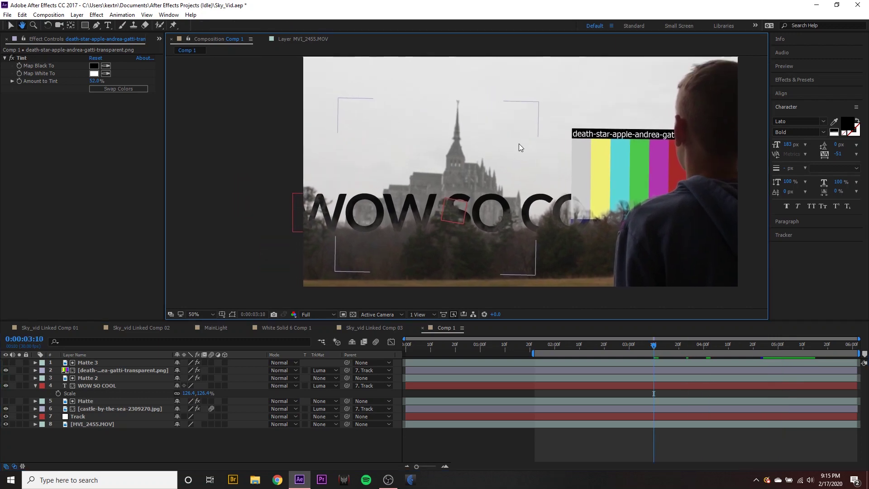
Examine the castle, text and death-star layers up close where they meet the treeline and the boy.
scroll(455, 163, up, 3)
scroll(455, 160, down, 1)
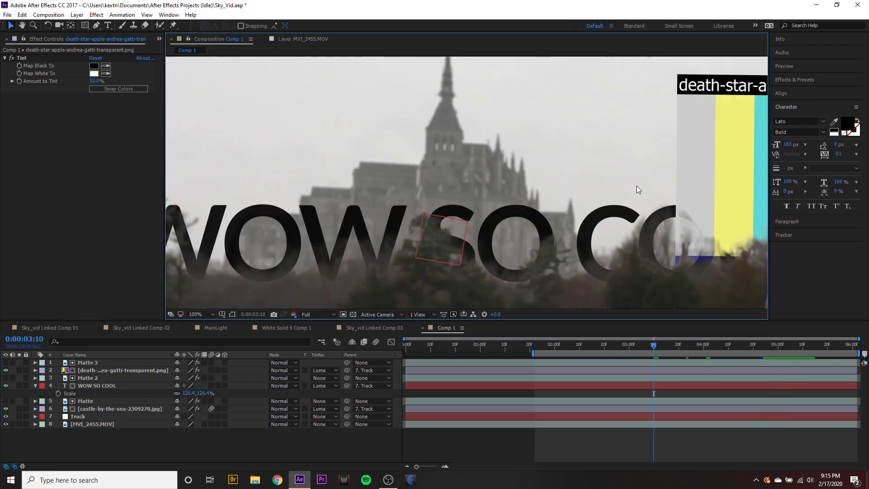
drag(636, 185, 329, 199)
scroll(436, 170, up, 1)
scroll(436, 170, down, 2)
key(space)
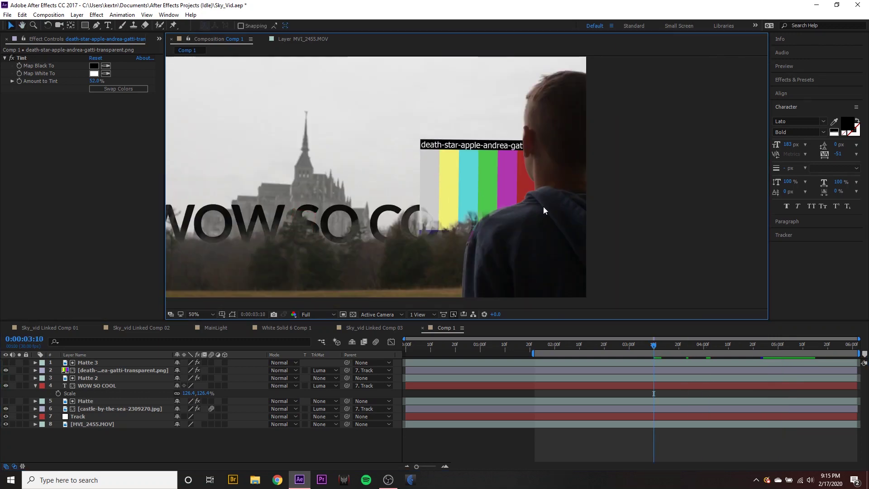